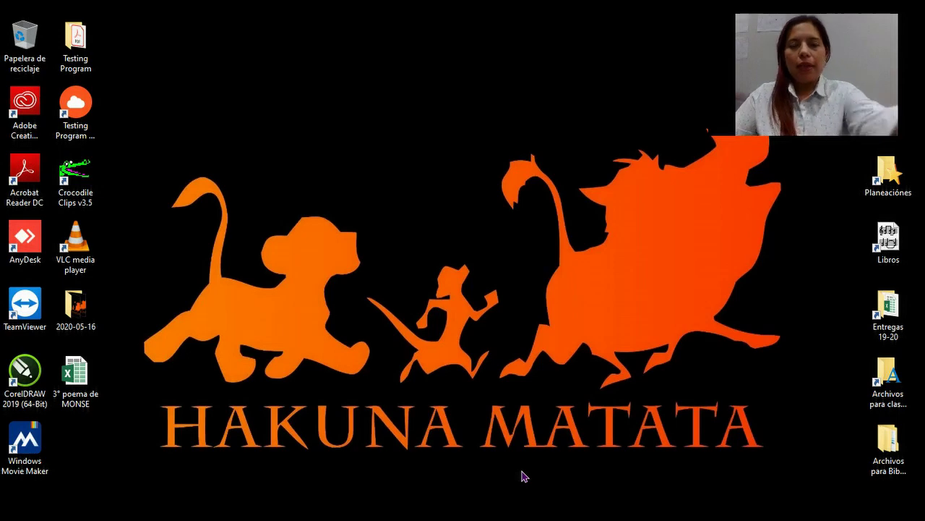
# Search for Excel from the desktop and open it with a blank workbook
pyautogui.press('super+s')
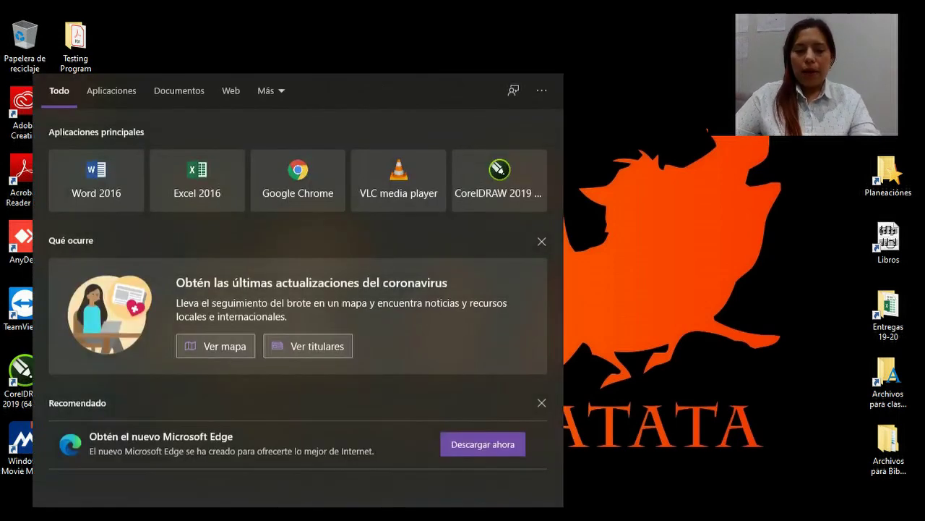
pyautogui.write('EXC')
pyautogui.press('Return')
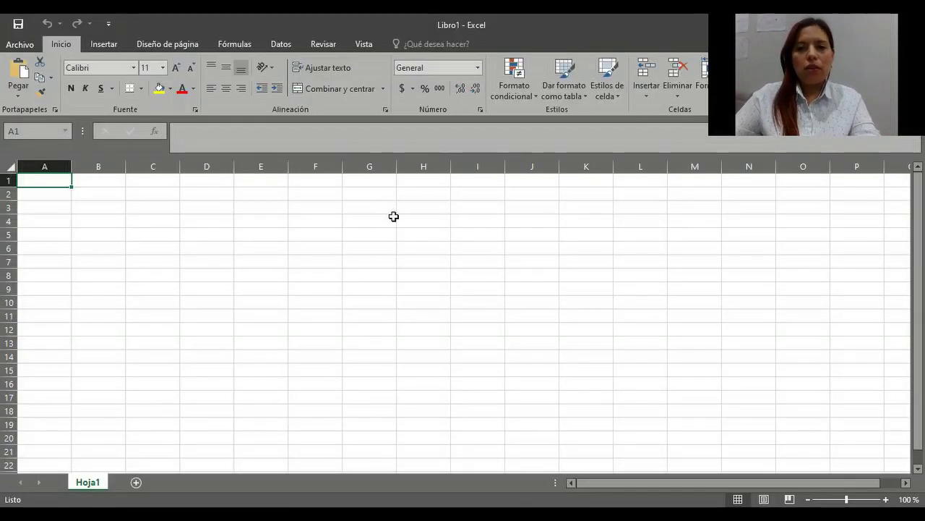
pyautogui.moveTo(803, 99); pyautogui.dragTo(803, 311)
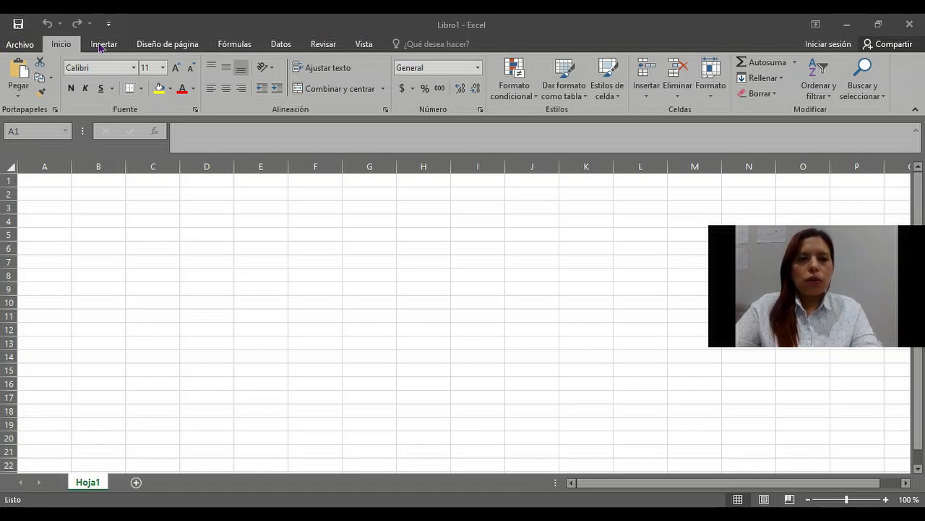
# Examine the ribbon's command groups for home, inserting, page layout, formulas, data, review and view in turn
pyautogui.click(159, 45)
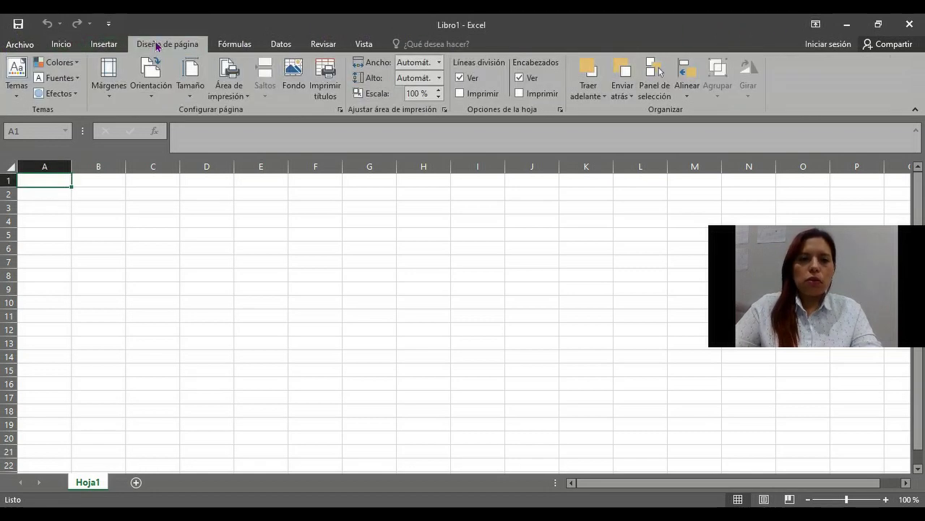
pyautogui.click(63, 45)
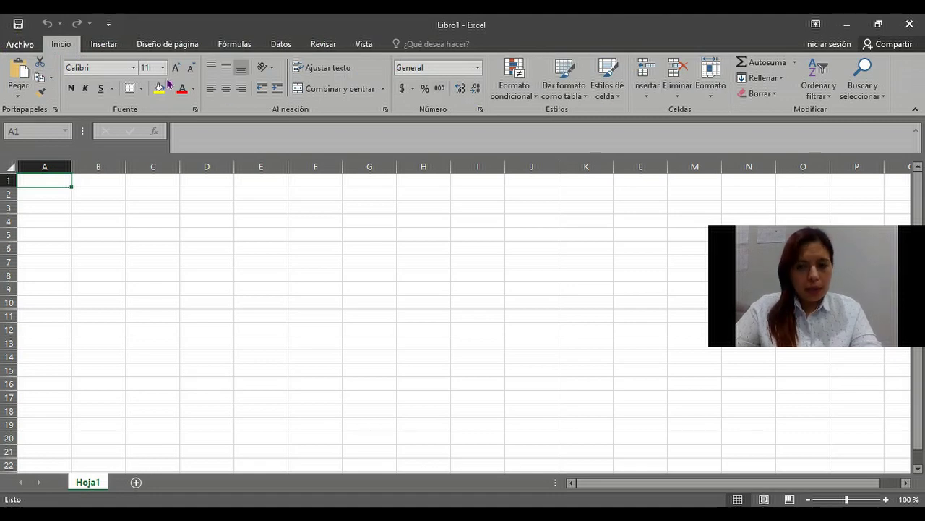
pyautogui.click(103, 44)
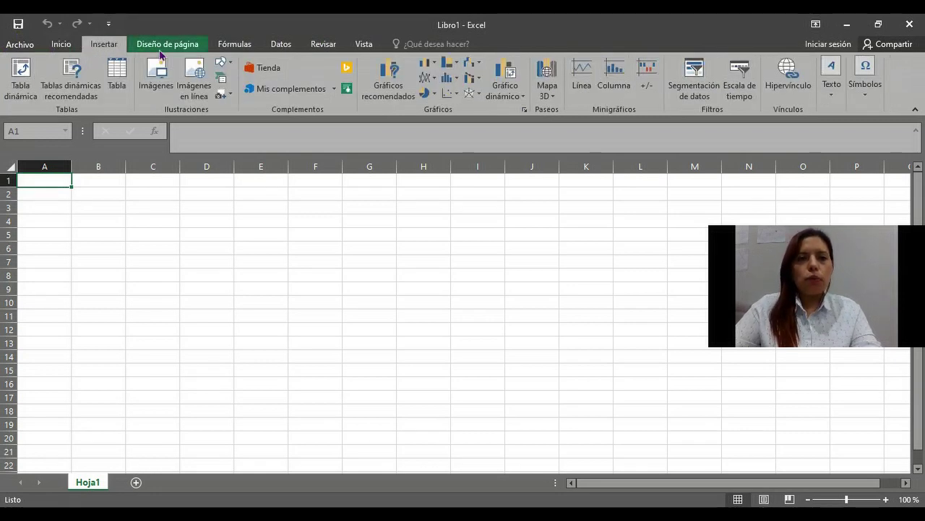
pyautogui.click(167, 44)
pyautogui.click(230, 46)
pyautogui.click(284, 46)
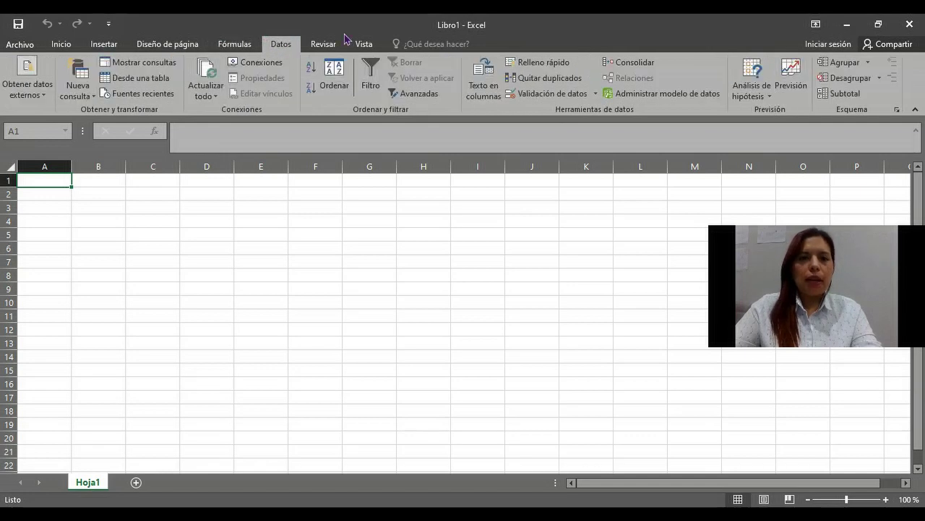
pyautogui.click(323, 45)
pyautogui.click(360, 45)
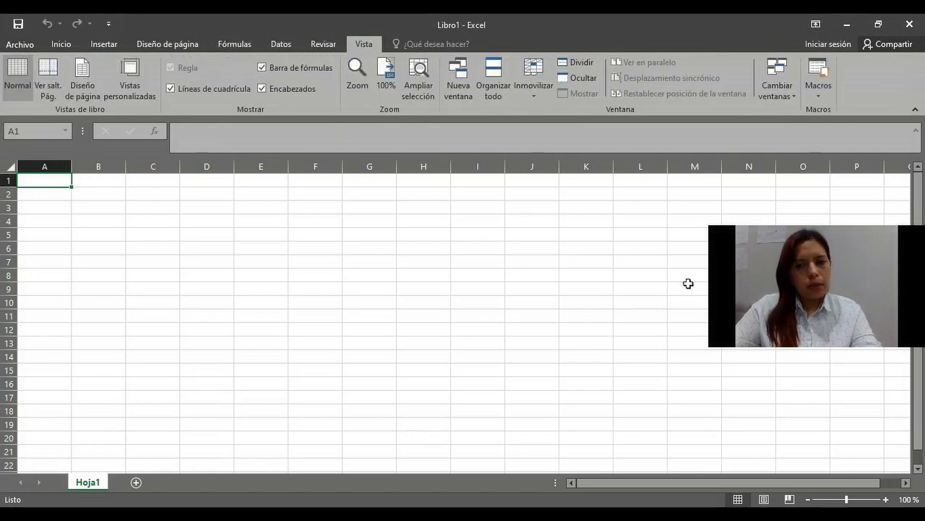
# Select a few separate cells across the work area, finishing on cell J13
pyautogui.click(220, 330)
pyautogui.click(473, 302)
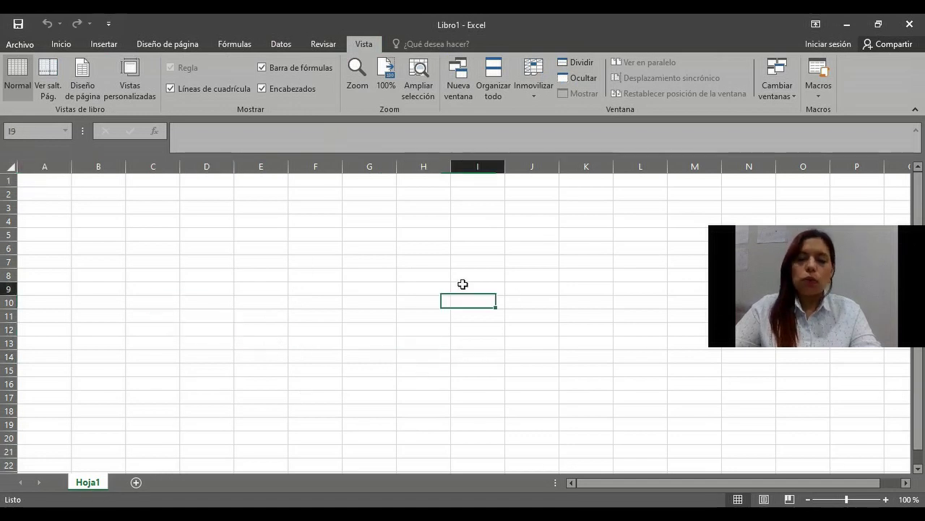
pyautogui.click(519, 340)
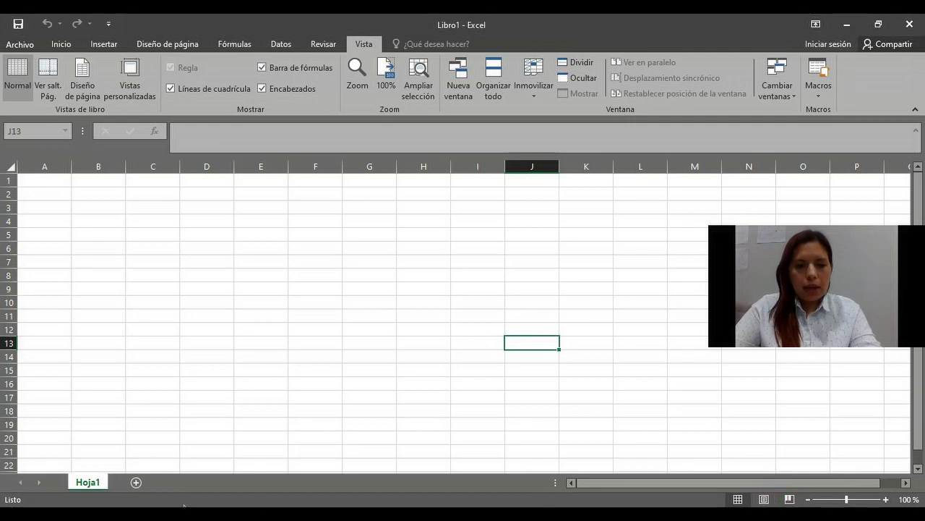
# Add two worksheets after Hoja1 and delete Hoja2
pyautogui.click(136, 482)
pyautogui.click(178, 486)
pyautogui.rightClick(138, 482)
pyautogui.click(186, 340)
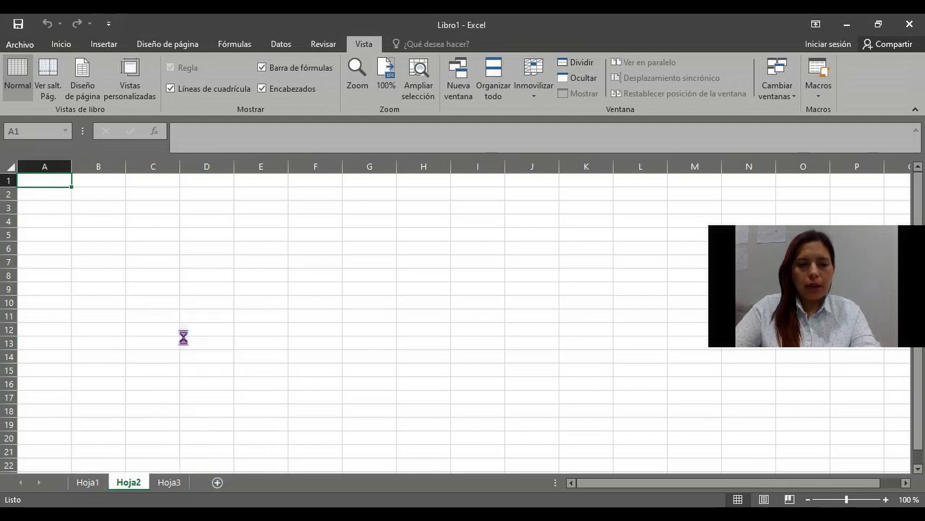
# Display Hoja3 in page layout view and page break preview, and return it to normal view
pyautogui.moveTo(854, 483); pyautogui.dragTo(909, 490)
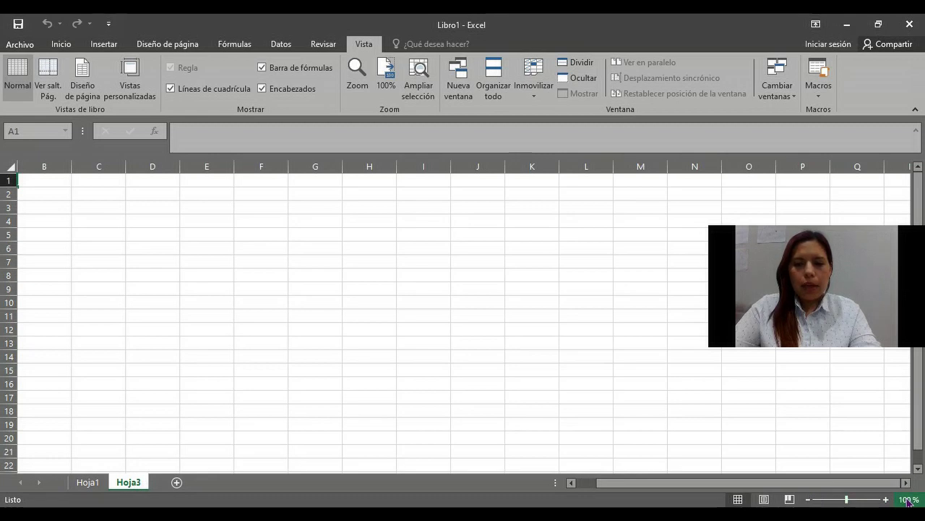
pyautogui.click(763, 499)
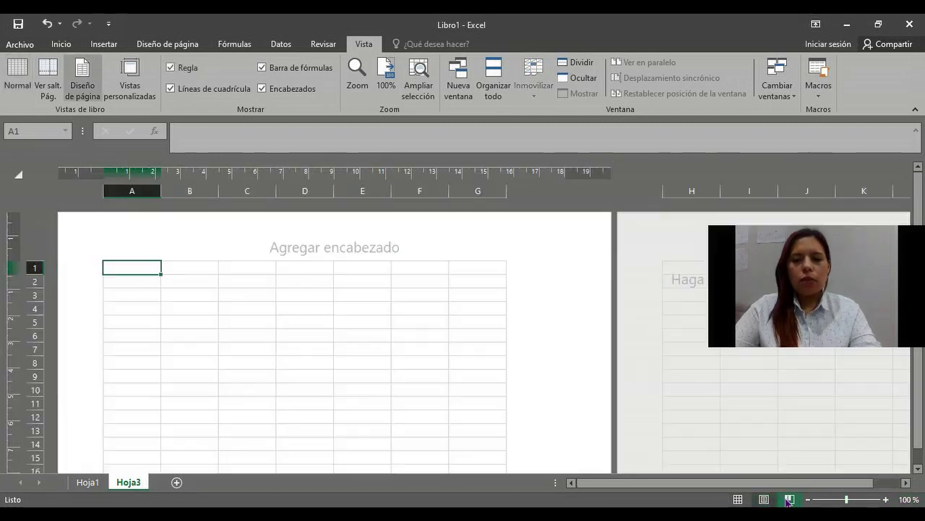
pyautogui.click(789, 499)
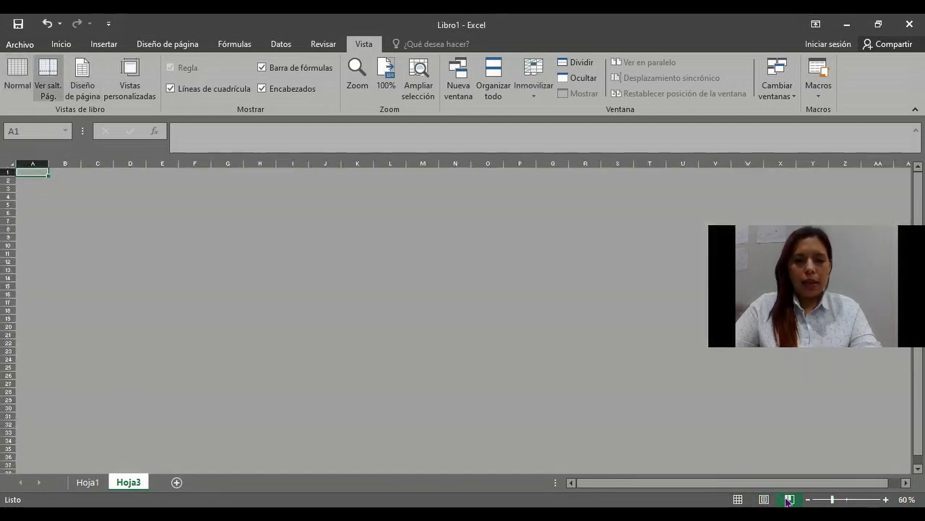
pyautogui.click(741, 499)
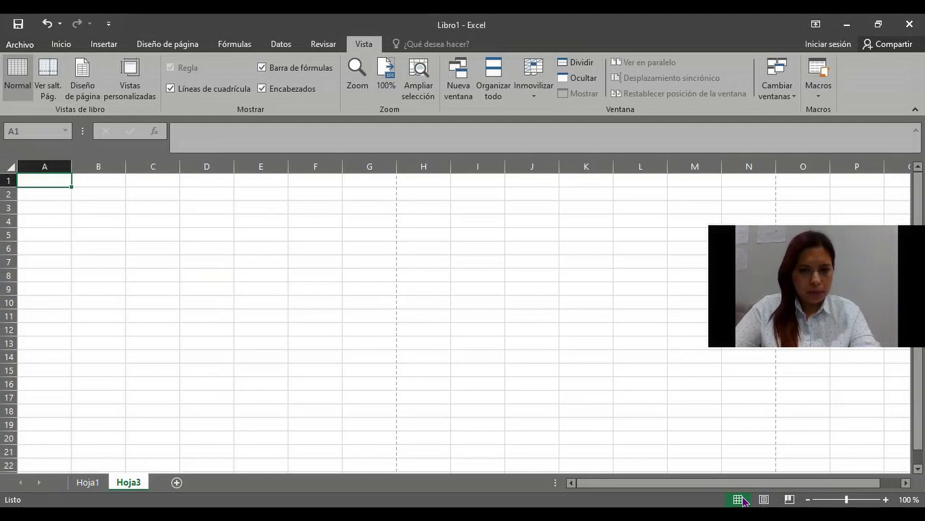
# Select several cells, including F5, F6 and G9, to see how the name box identifies each one
pyautogui.click(76, 45)
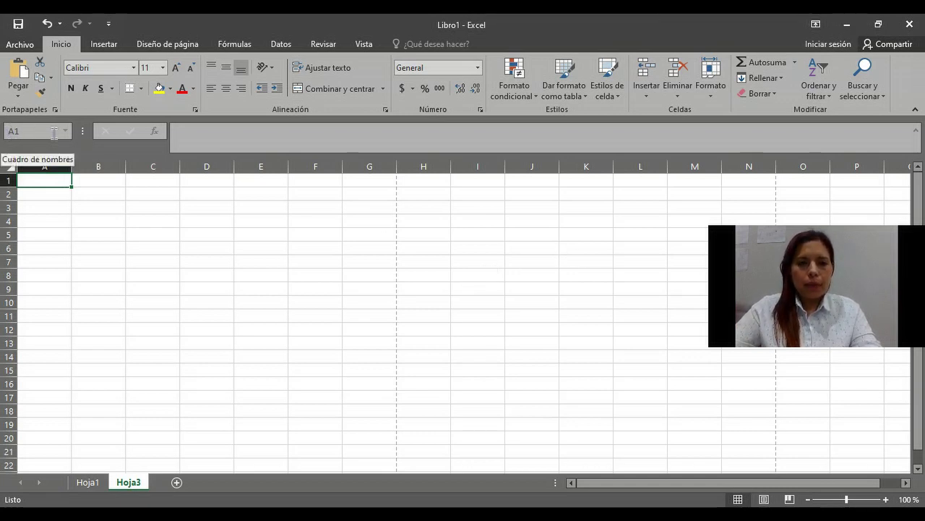
pyautogui.click(309, 234)
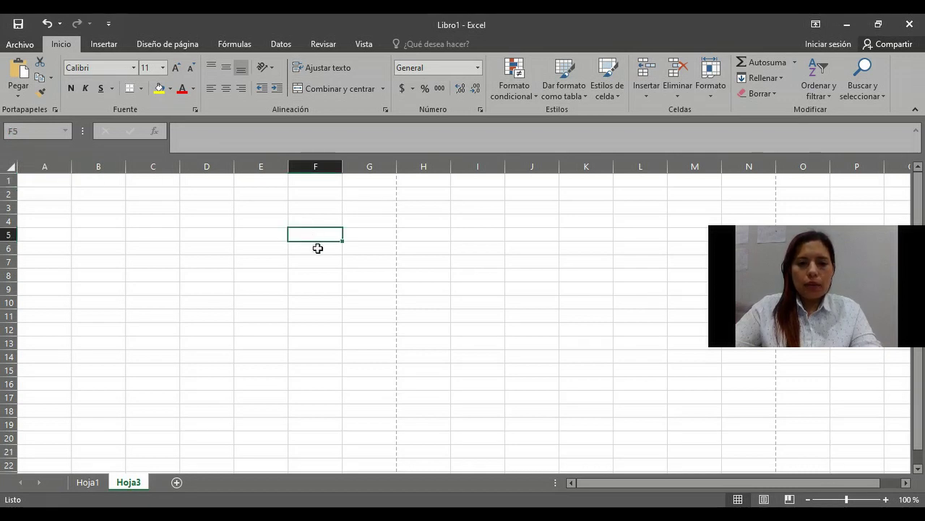
pyautogui.click(228, 237)
pyautogui.moveTo(315, 302); pyautogui.dragTo(326, 270)
pyautogui.click(331, 247)
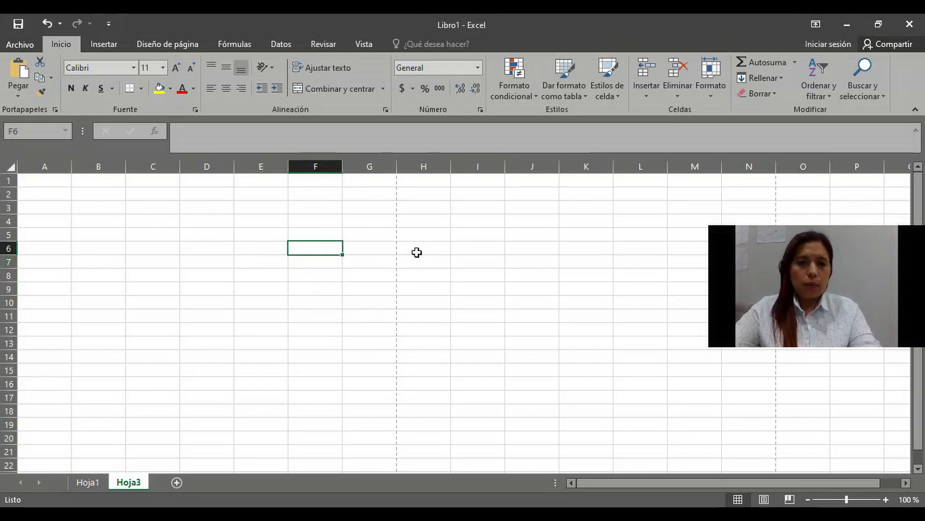
pyautogui.click(362, 288)
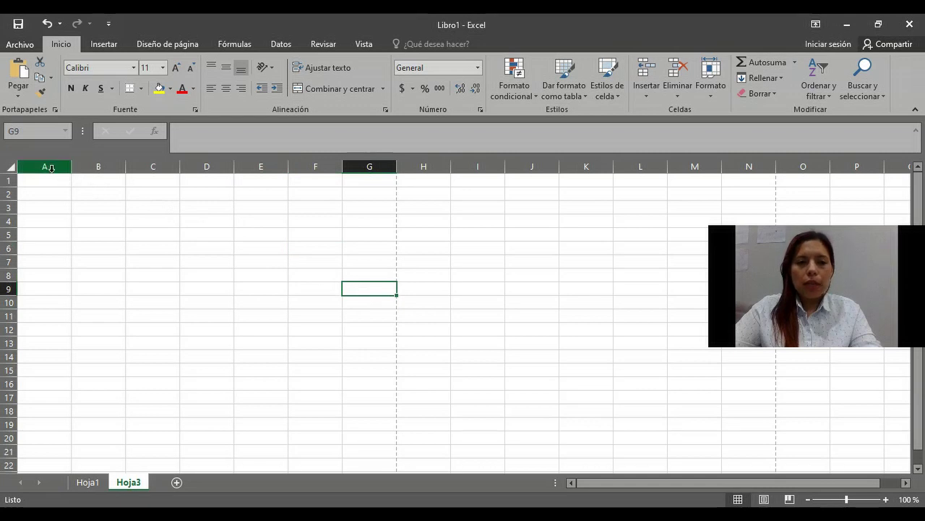
# Point out the columns from A to I and a run of rows, and select cell E6
pyautogui.moveTo(50, 168); pyautogui.dragTo(486, 170)
pyautogui.moveTo(6, 195); pyautogui.dragTo(6, 366)
pyautogui.click(275, 247)
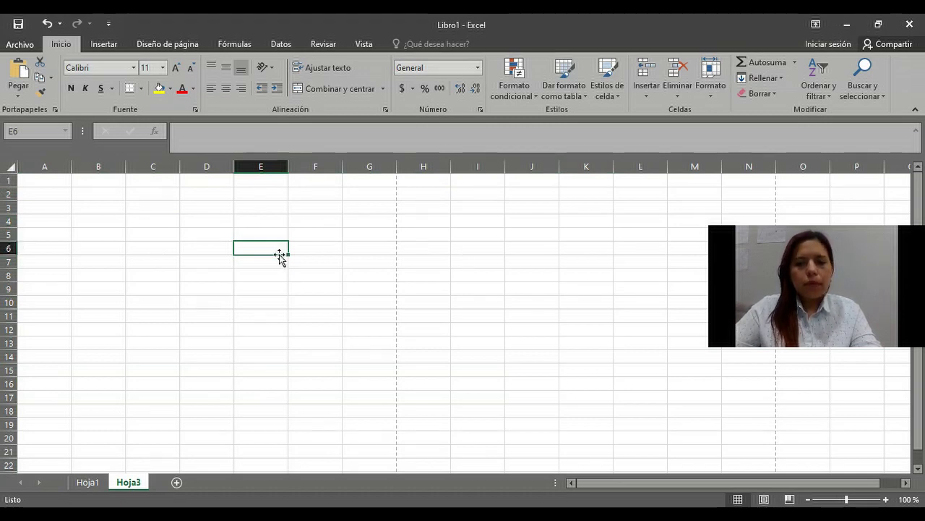
pyautogui.moveTo(841, 489); pyautogui.dragTo(860, 490)
pyautogui.moveTo(919, 405); pyautogui.dragTo(923, 450)
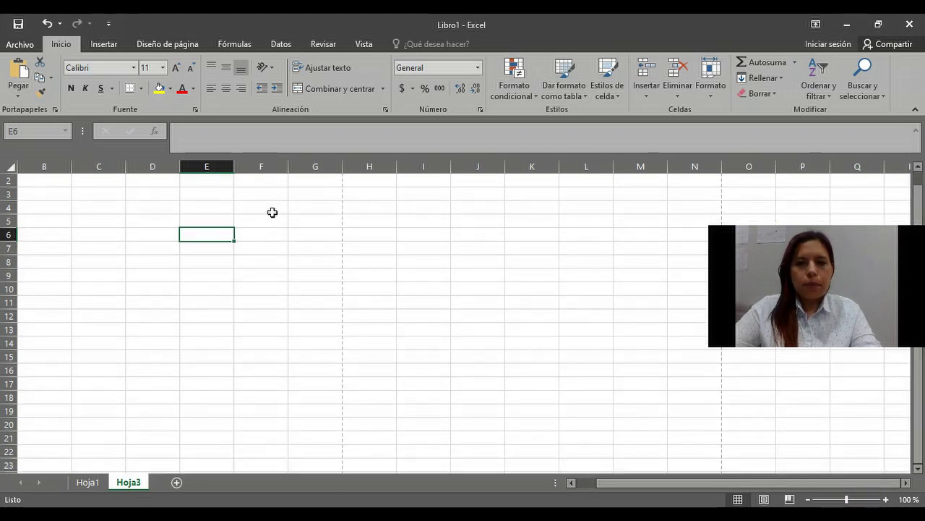
# Enter the text 1+2= in cell F6 and reselect the cell
pyautogui.click(215, 131)
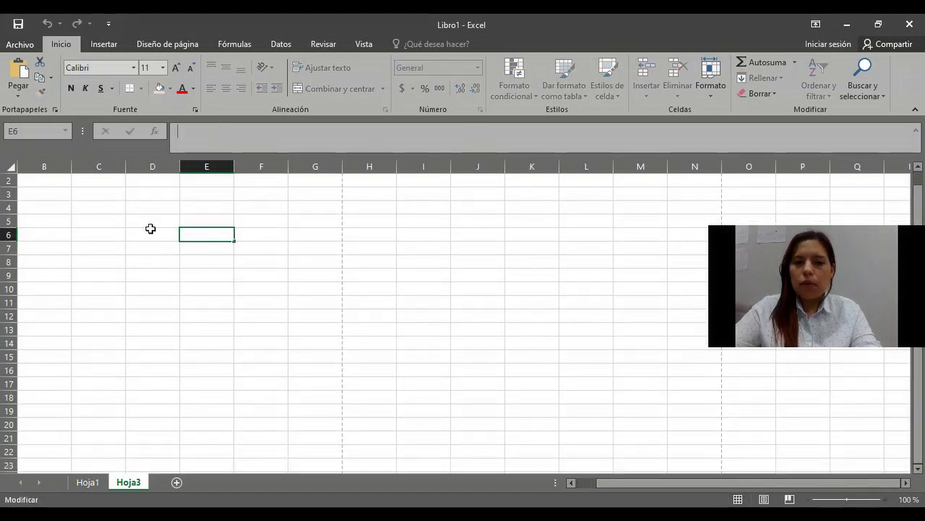
pyautogui.click(261, 252)
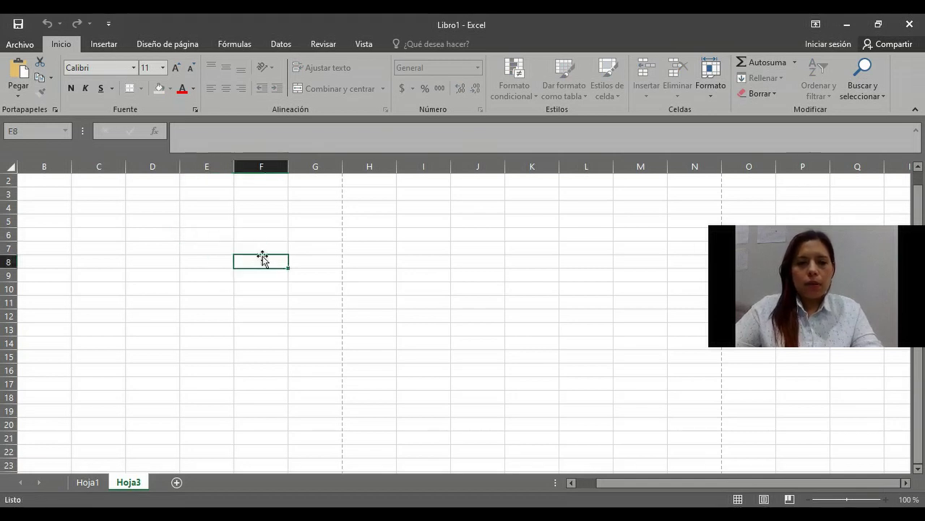
pyautogui.click(264, 242)
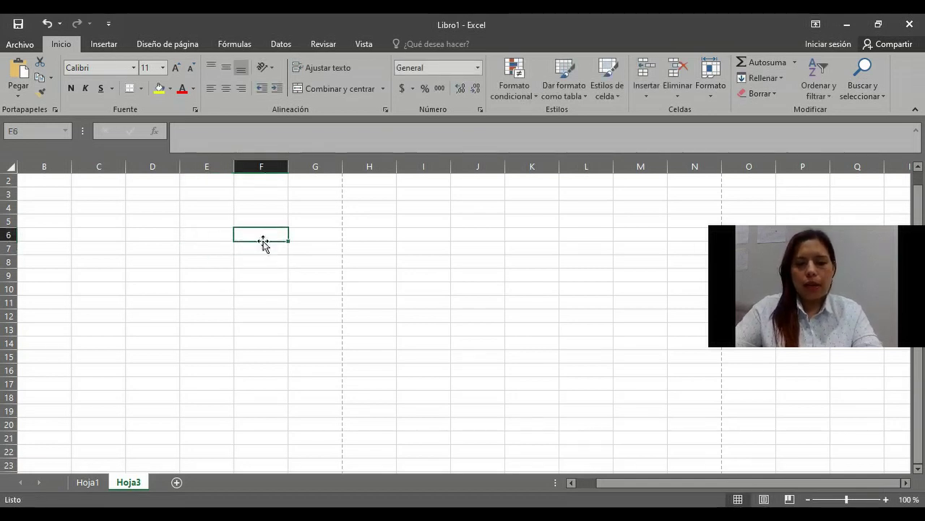
pyautogui.write('1+2')
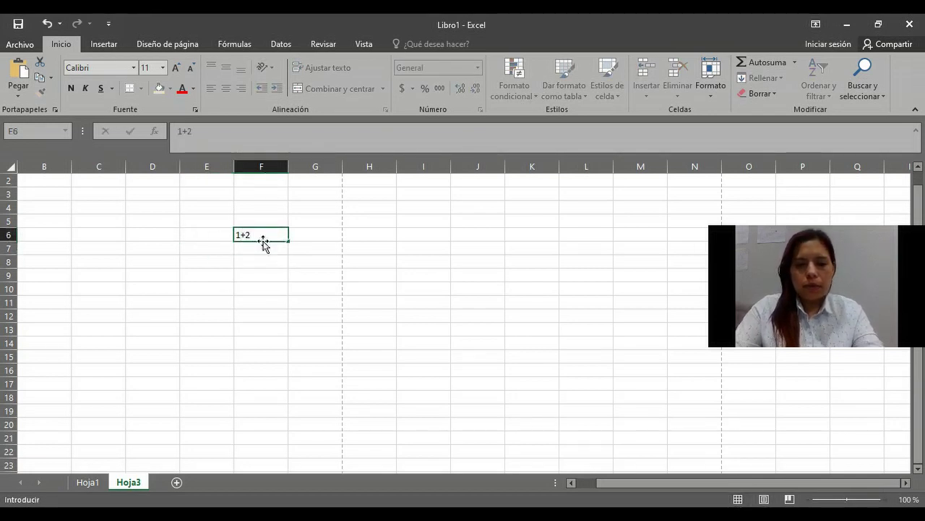
pyautogui.write('=')
pyautogui.press('Return')
pyautogui.click(263, 239)
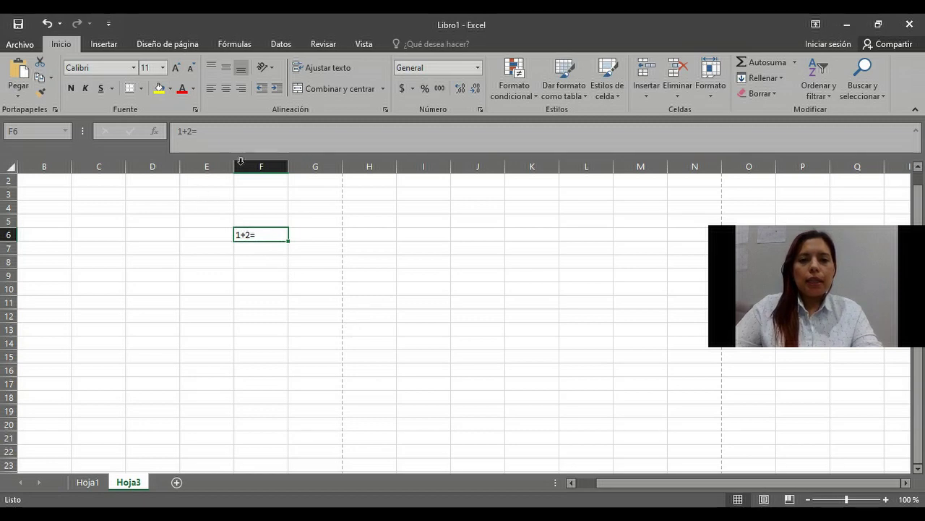
# Enter the formula =SUMA(1+2) in cell F7
pyautogui.click(182, 131)
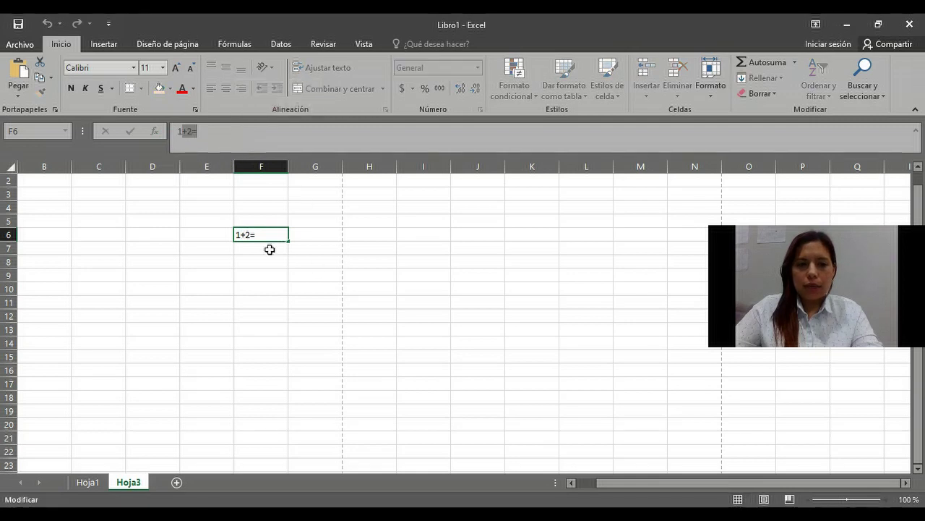
pyautogui.click(268, 249)
pyautogui.write('=')
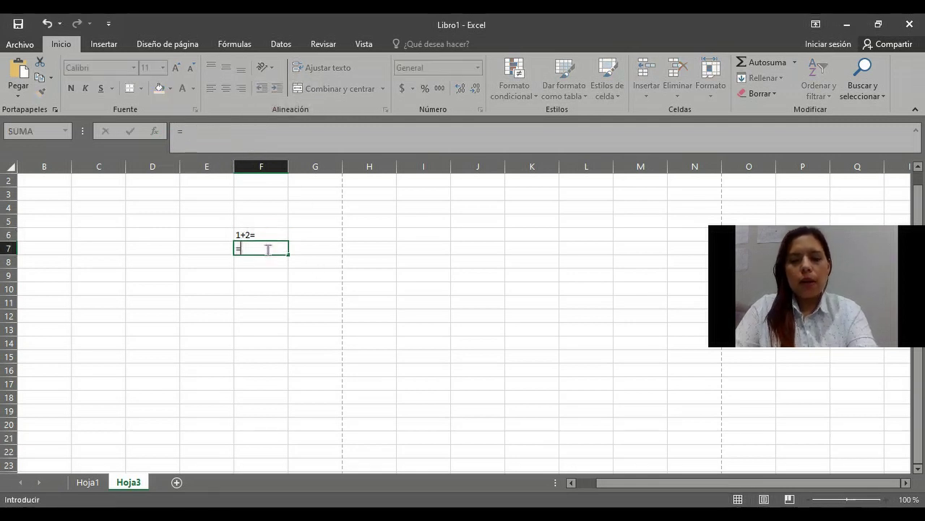
pyautogui.write('SUMA')
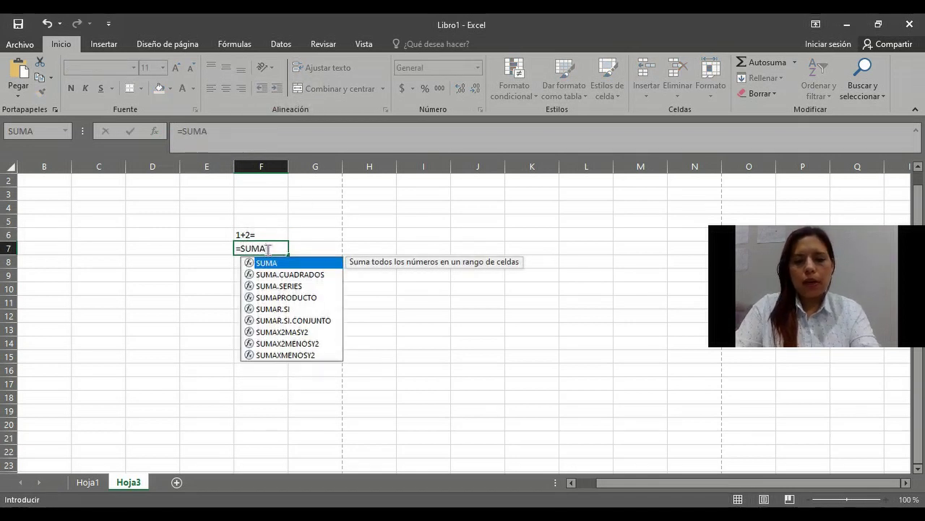
pyautogui.write('(1+2)')
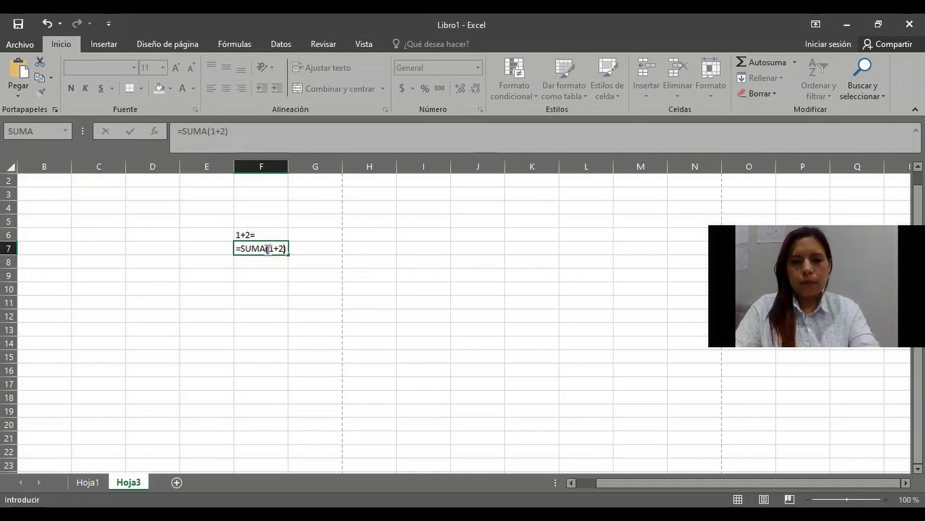
pyautogui.press('Return')
# Inspect cell F7's reference in the name box and open its formula for editing
pyautogui.click(266, 248)
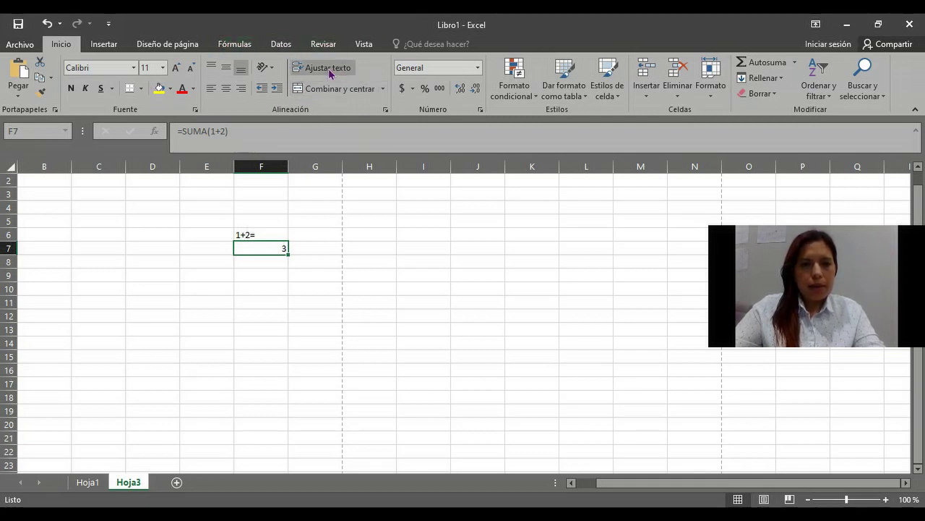
pyautogui.click(29, 130)
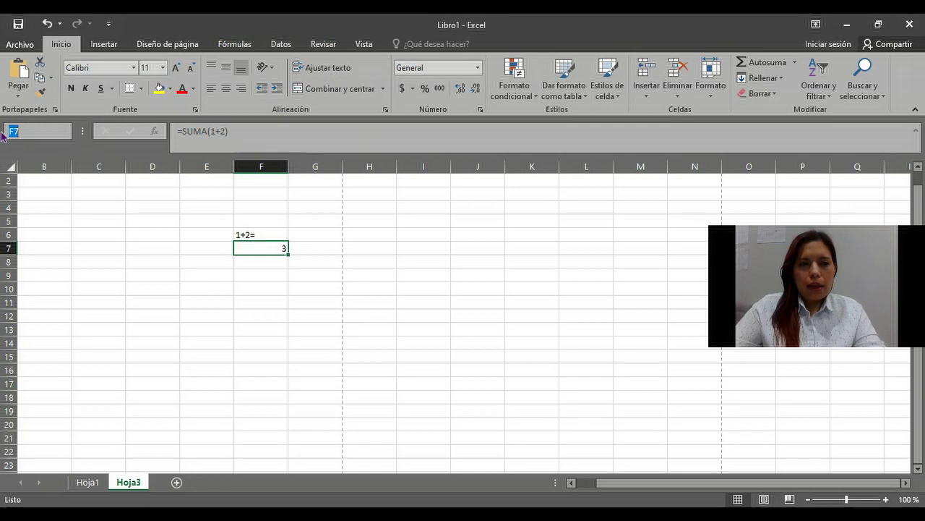
pyautogui.doubleClick(250, 248)
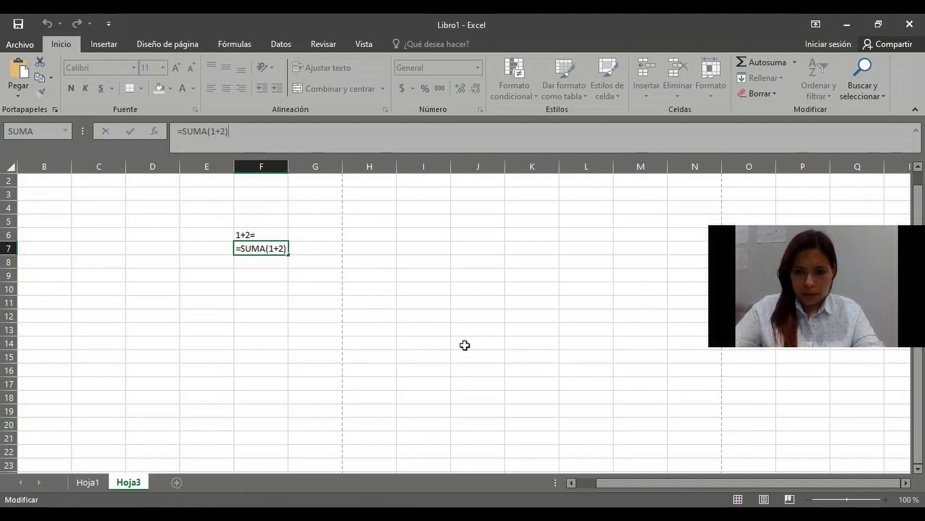
# Switch to the 4° Primaria Computación activities PDF in Adobe Acrobat Reader
pyautogui.moveTo(853, 306); pyautogui.dragTo(853, 94)
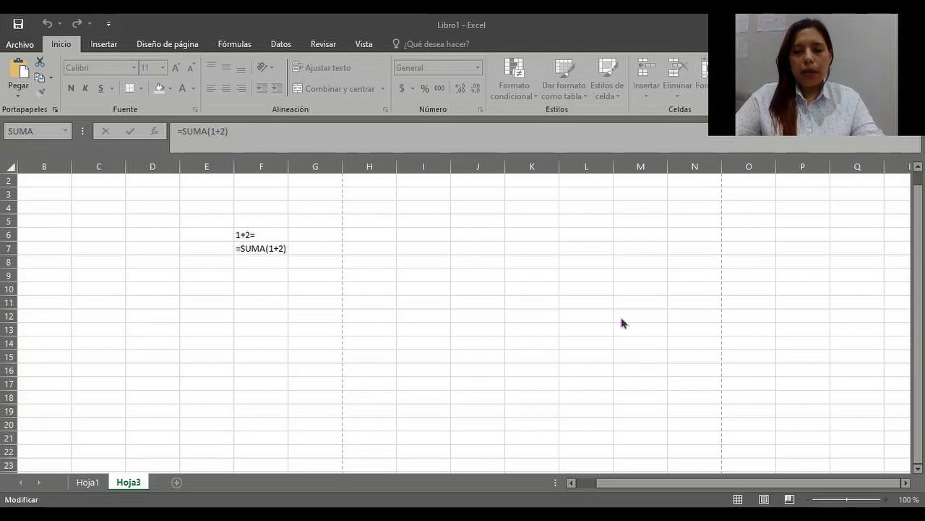
pyautogui.hotkey('alt', 'Tab')
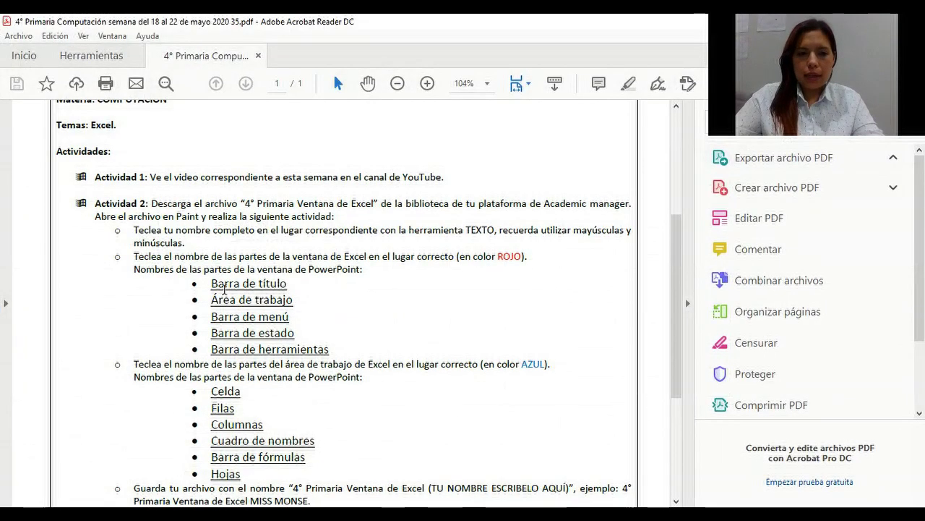
# Mark the worksheet's file name in Actividad 2 of the PDF and view the 4° Primaria Ventana de Excel image from the week's folder
pyautogui.moveTo(244, 204); pyautogui.dragTo(379, 201)
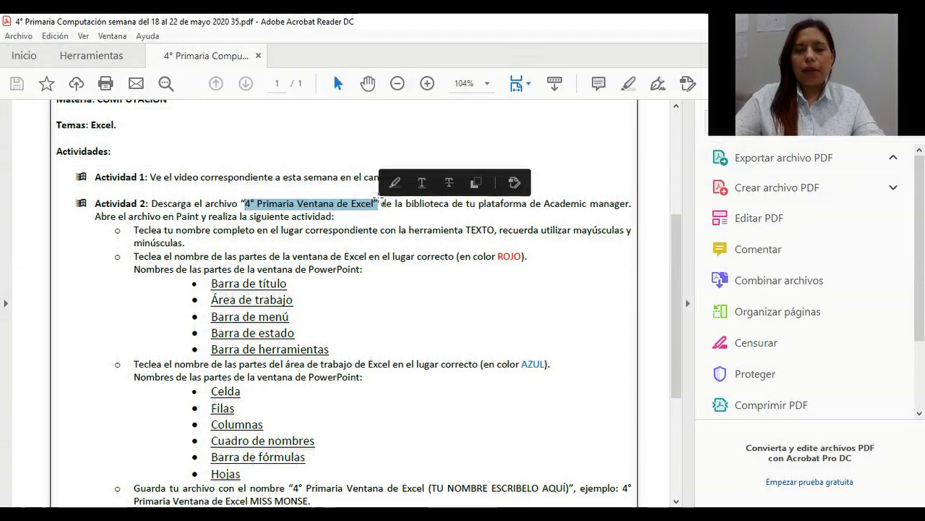
pyautogui.hotkey('alt', 'Tab')
pyautogui.hotkey('alt', 'Tab')
pyautogui.hotkey('alt', 'Tab')
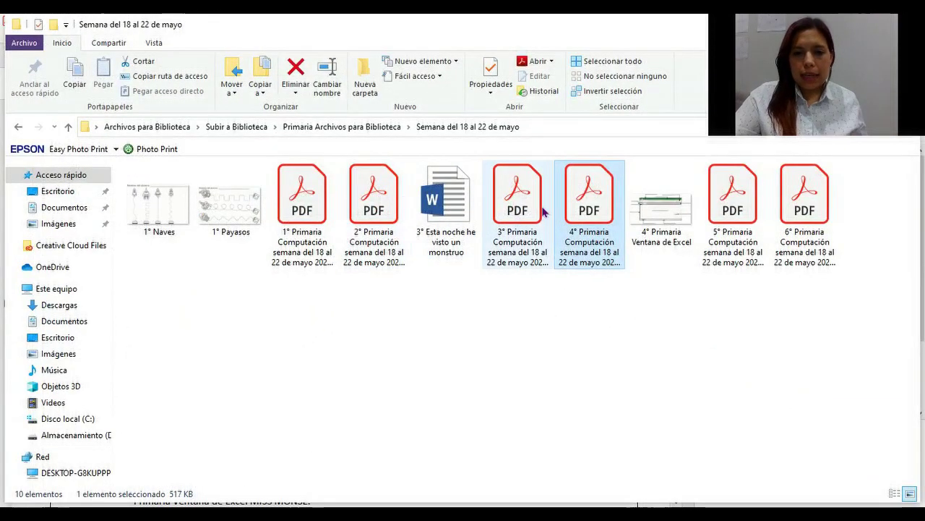
pyautogui.doubleClick(664, 214)
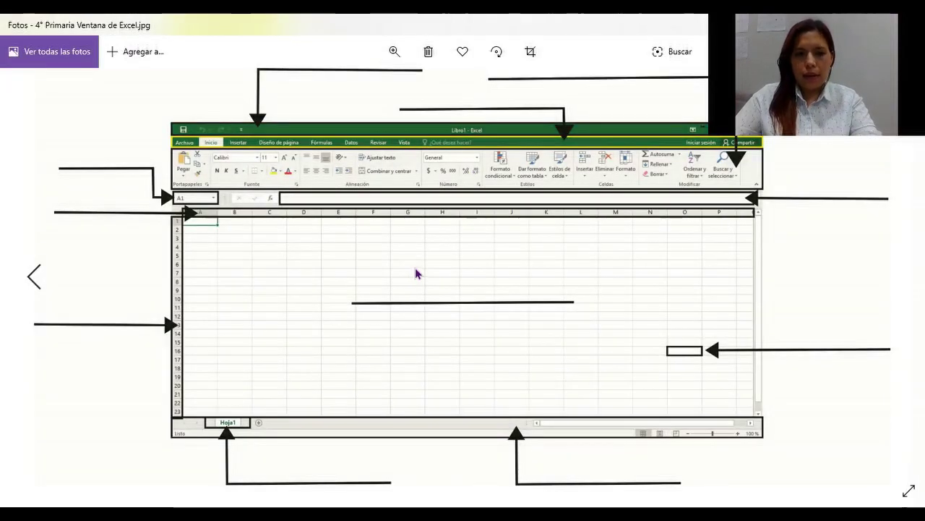
# Open the 4° Primaria Ventana de Excel image from the week's folder in Paint and activate the Text tool
pyautogui.hotkey('alt', 'Tab')
pyautogui.hotkey('alt', 'Tab')
pyautogui.hotkey('alt', 'Tab')
pyautogui.press('Tab')
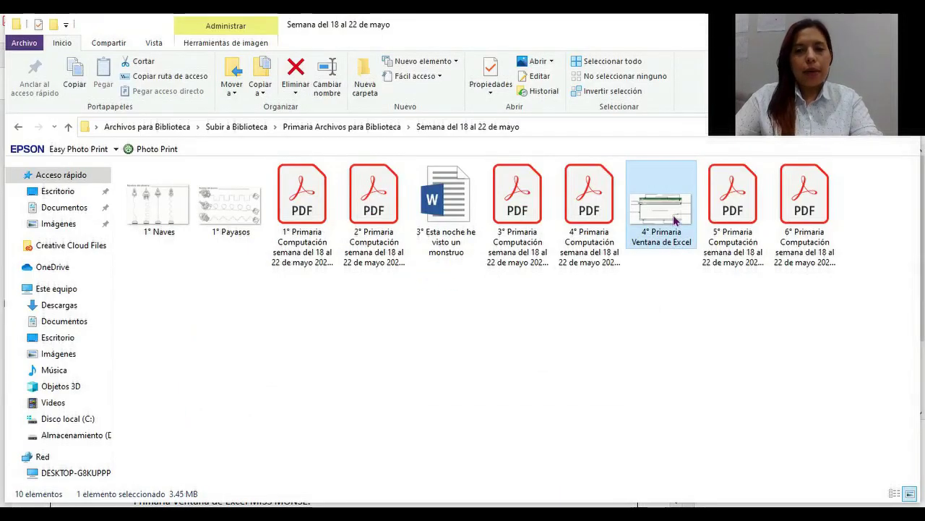
pyautogui.rightClick(654, 210)
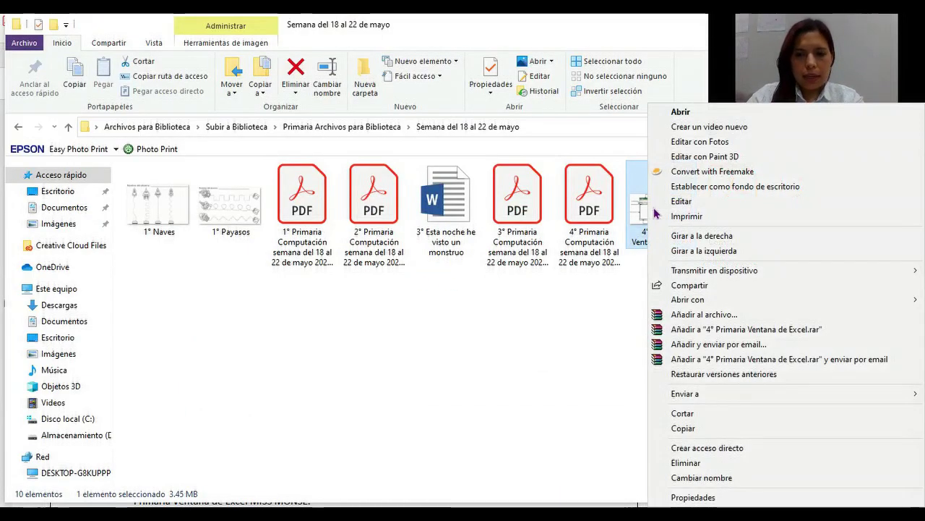
pyautogui.moveTo(687, 299)
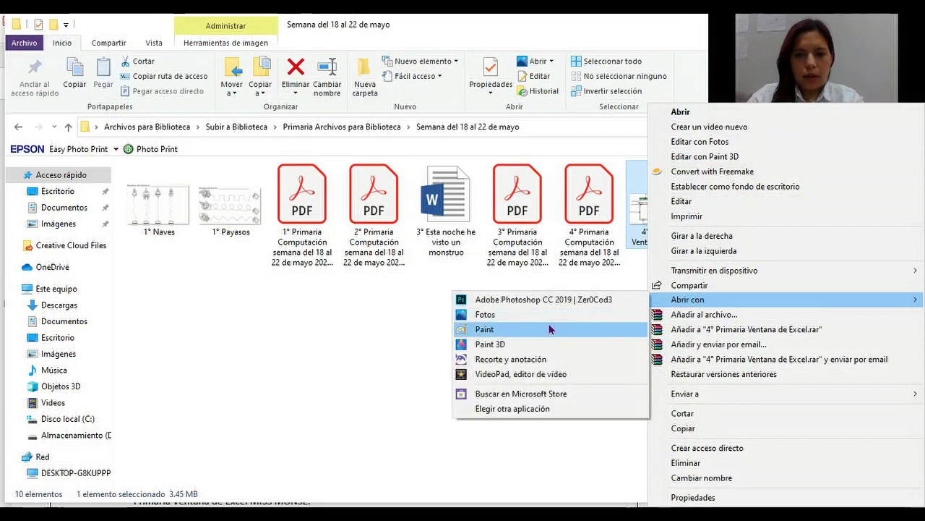
pyautogui.click(551, 330)
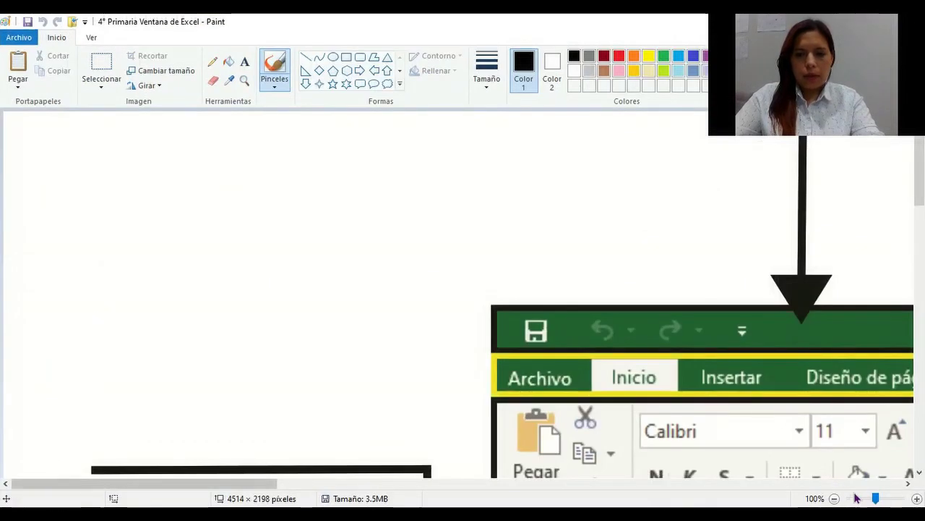
pyautogui.click(834, 498)
pyautogui.click(834, 498)
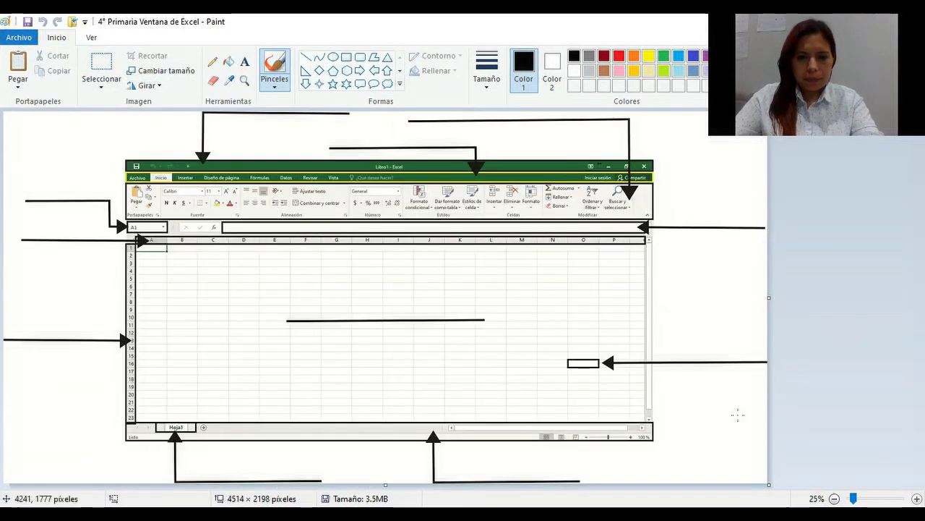
pyautogui.click(246, 63)
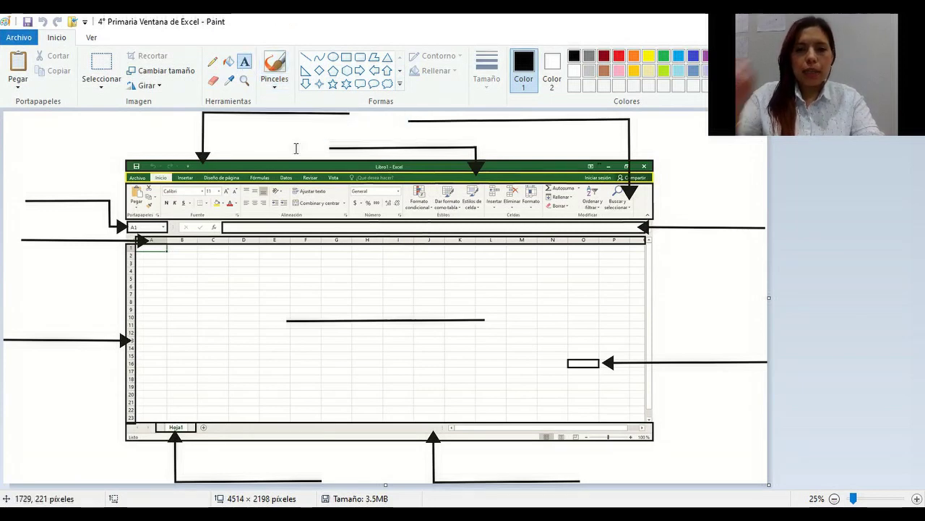
# Review the Excel window part names and their required label colour in Actividad 2 of the Acrobat Reader PDF
pyautogui.hotkey('alt', 'Tab')
pyautogui.hotkey('alt', 'Tab')
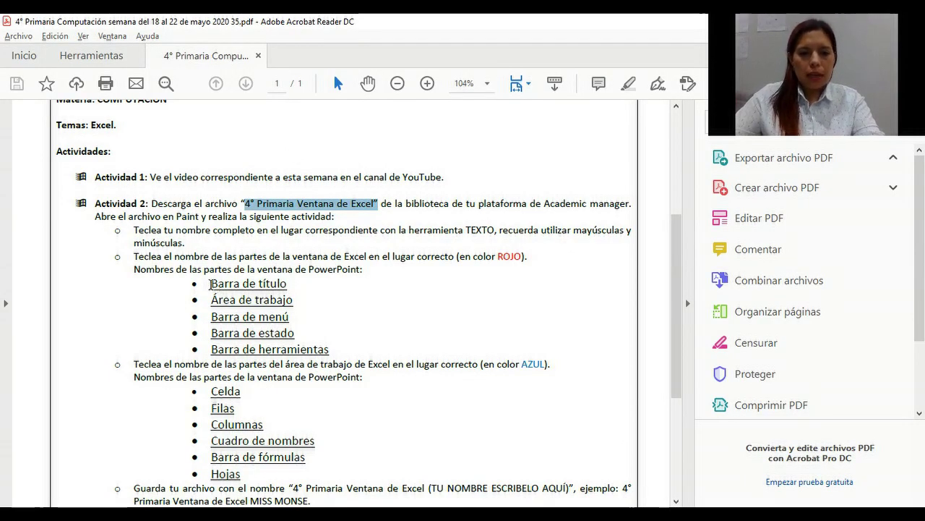
pyautogui.moveTo(211, 283); pyautogui.dragTo(295, 285)
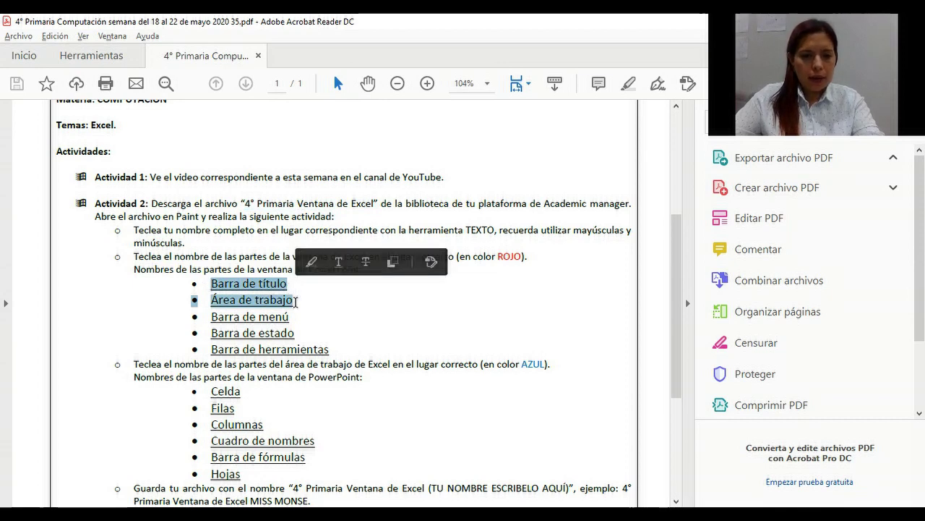
pyautogui.click(299, 330)
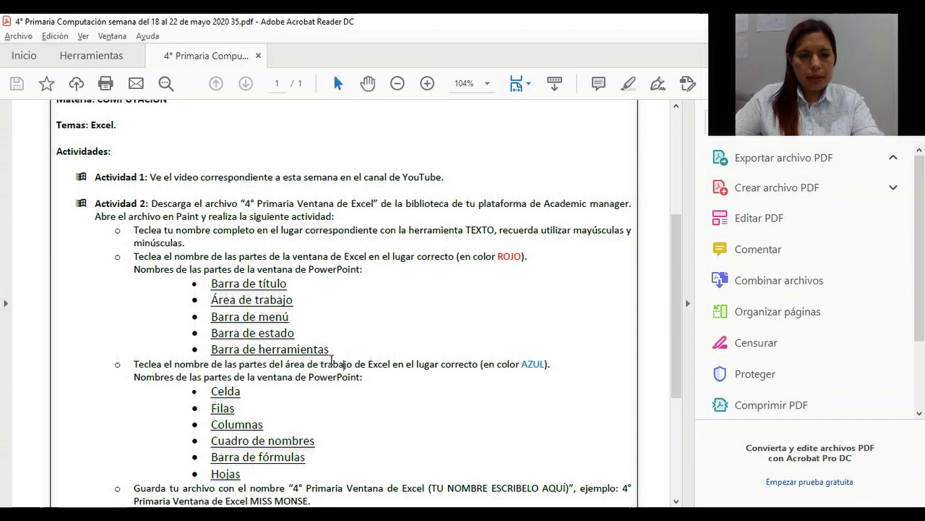
pyautogui.moveTo(329, 349); pyautogui.dragTo(213, 282)
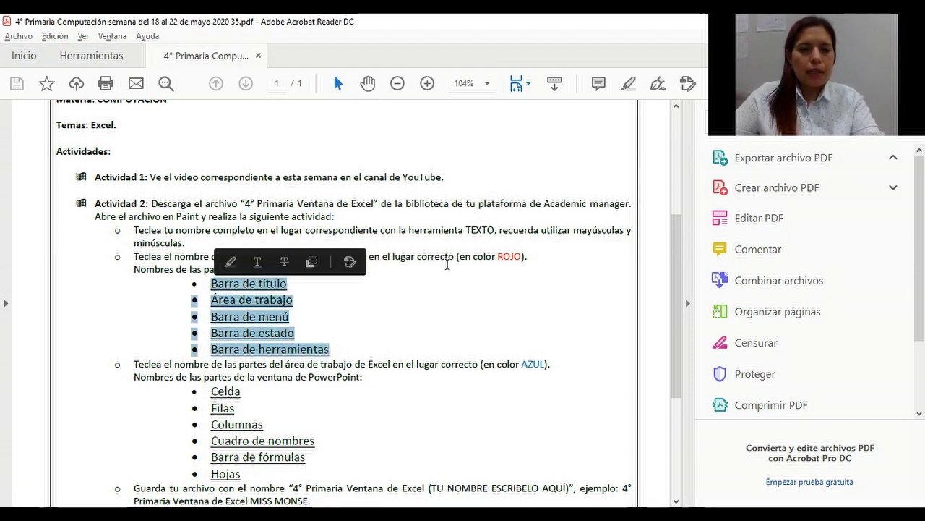
pyautogui.moveTo(497, 257); pyautogui.dragTo(525, 258)
# Return to Paint and add the red text "Barra de título" beneath the line whose arrow points to the title bar
pyautogui.hotkey('alt', 'Tab')
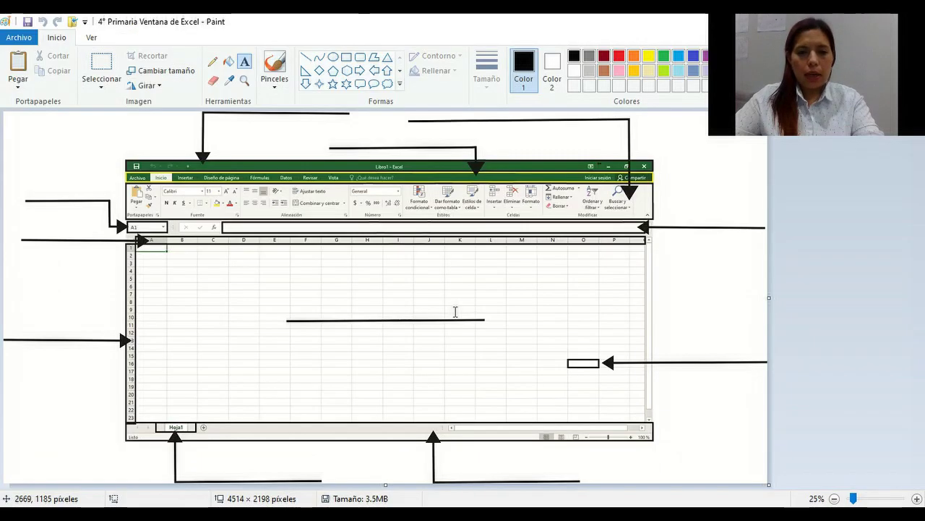
pyautogui.click(208, 121)
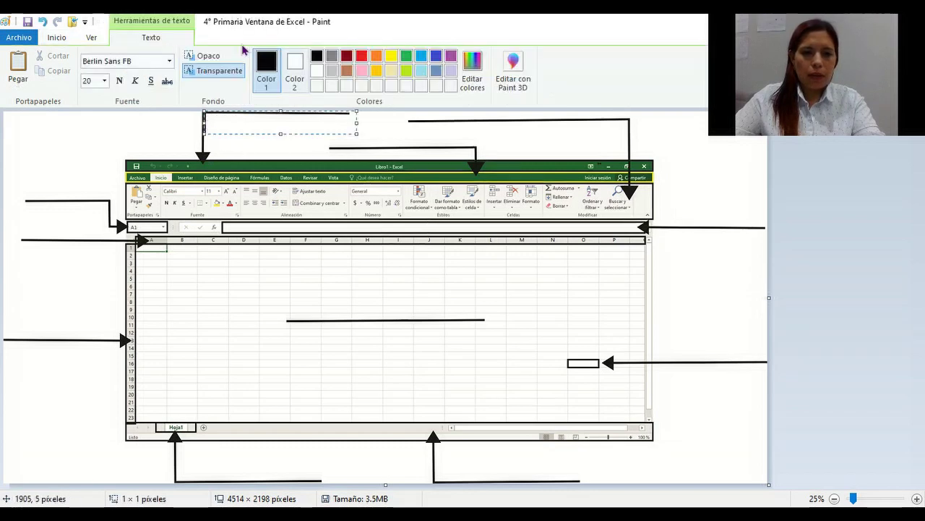
pyautogui.click(361, 58)
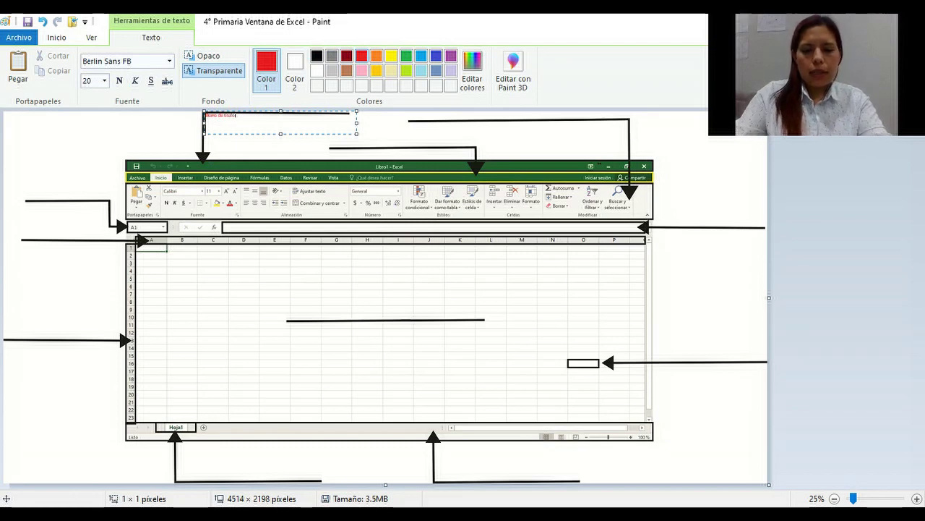
# Set the font size of the "Barra de título" label to 48 and place it on the image
pyautogui.hotkey('ctrl', 'a')
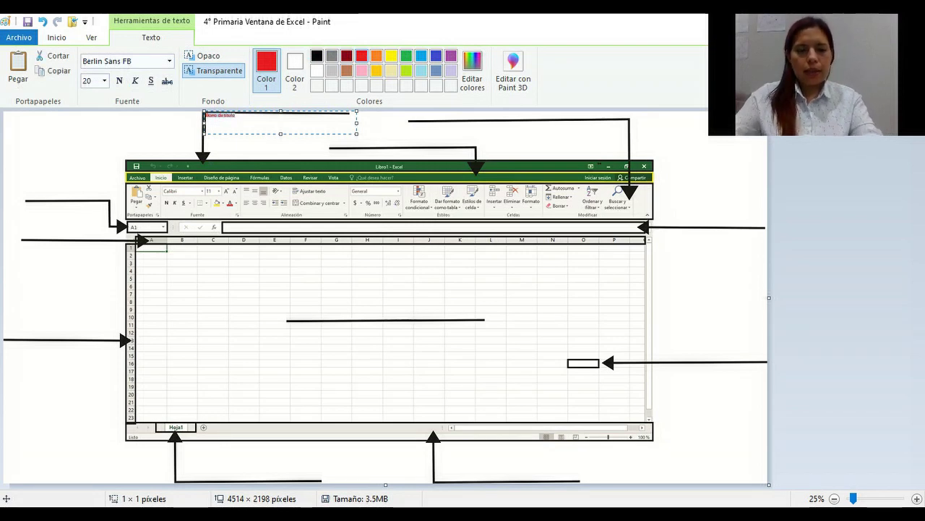
pyautogui.click(105, 81)
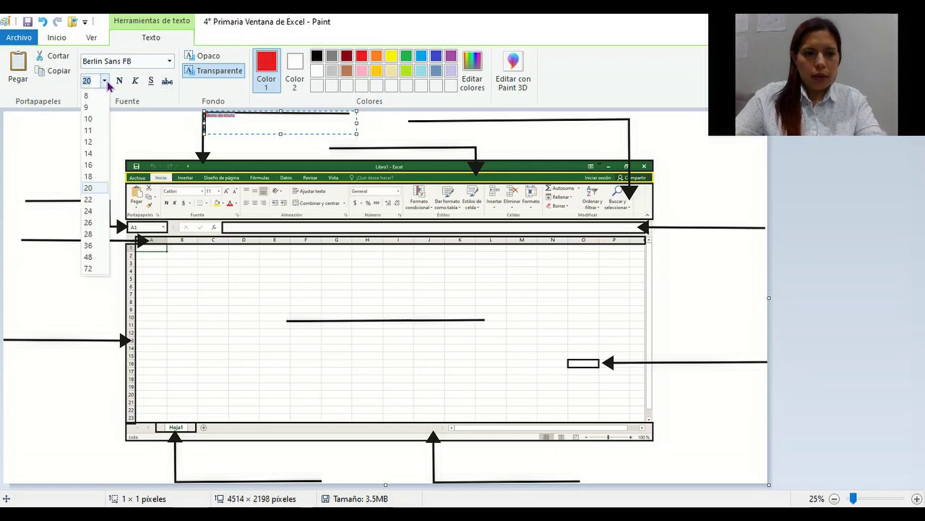
pyautogui.click(89, 245)
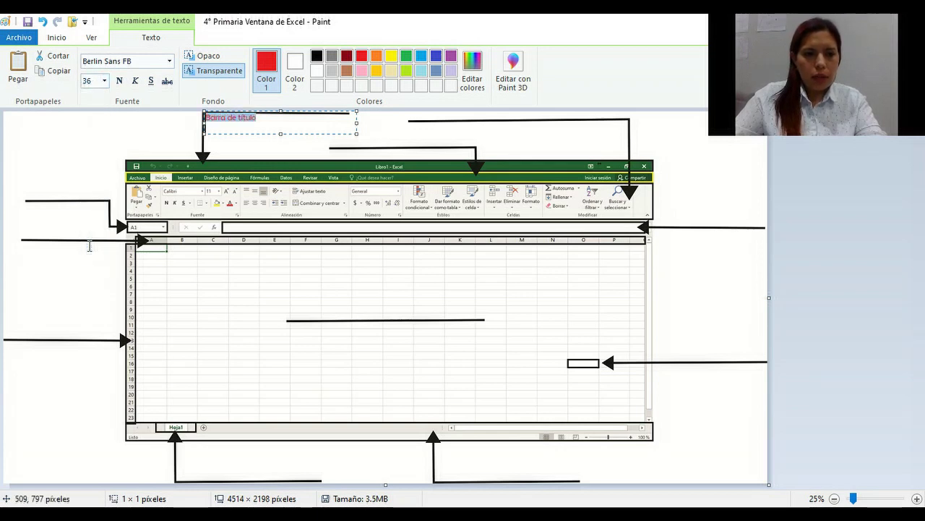
pyautogui.click(105, 83)
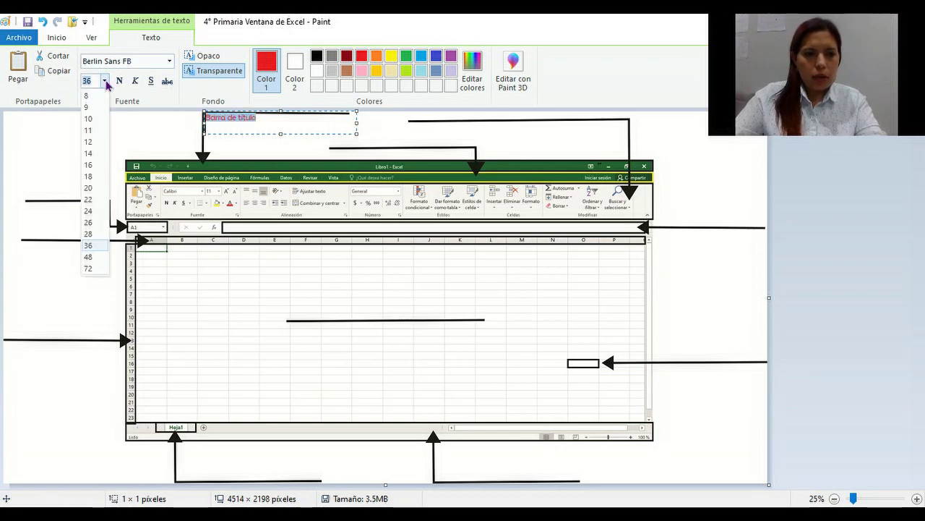
pyautogui.click(88, 257)
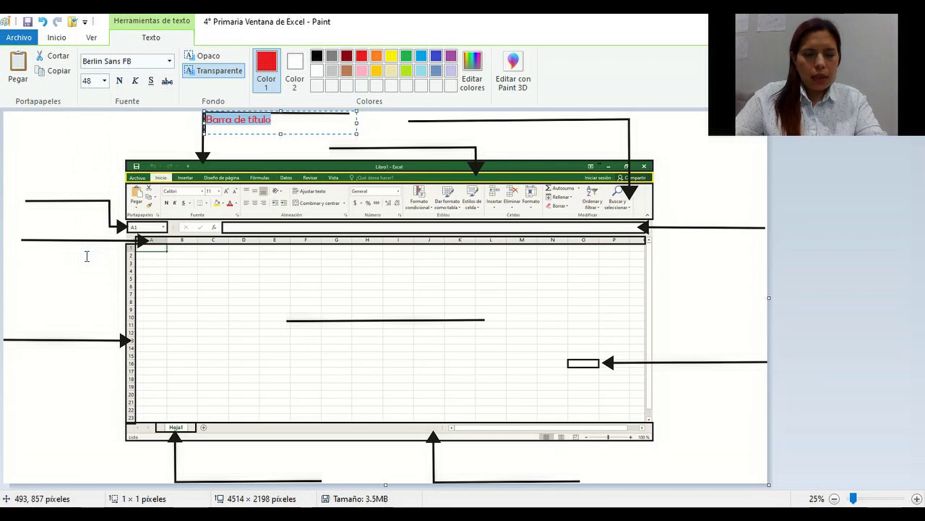
pyautogui.click(294, 137)
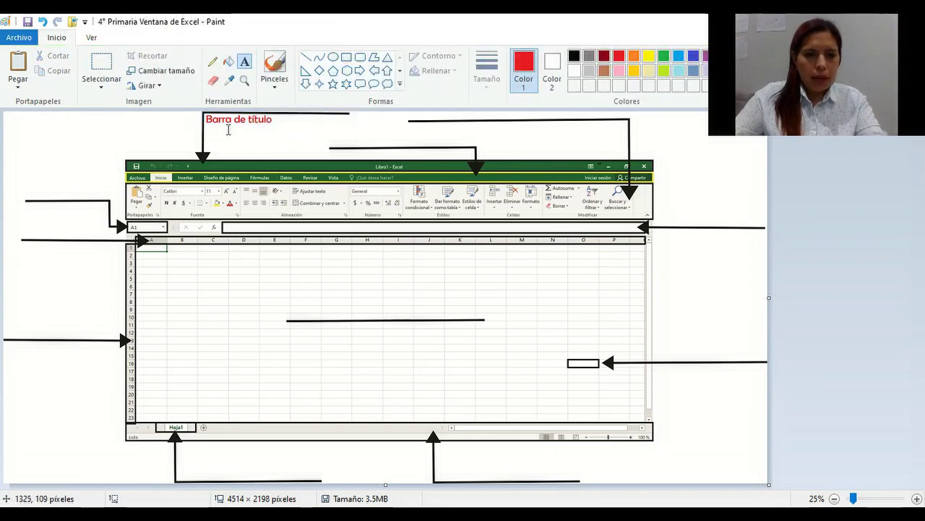
# Review the work area part names, from Celda to Hojas, and their required label colour in the Acrobat Reader PDF
pyautogui.hotkey('alt', 'Tab')
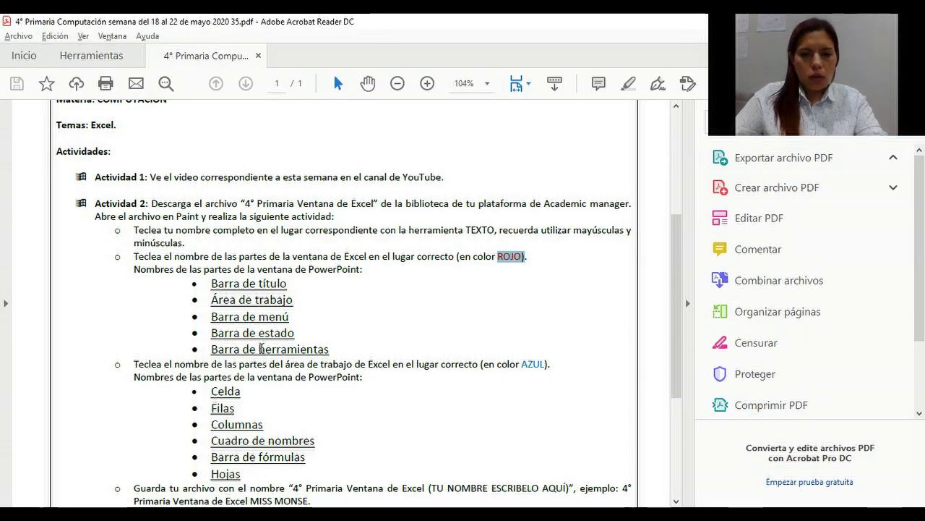
pyautogui.hotkey('alt', 'Tab')
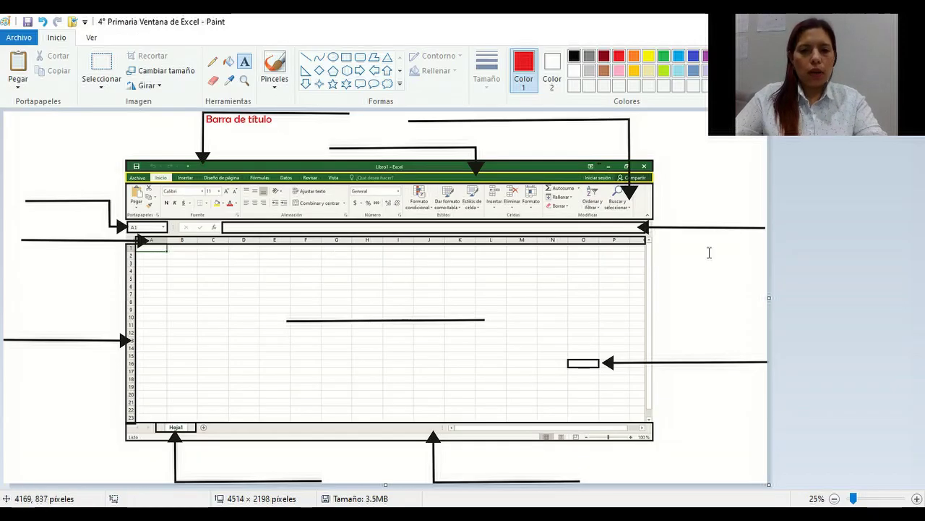
pyautogui.hotkey('alt', 'Tab')
pyautogui.scroll(-1, 238, 341)
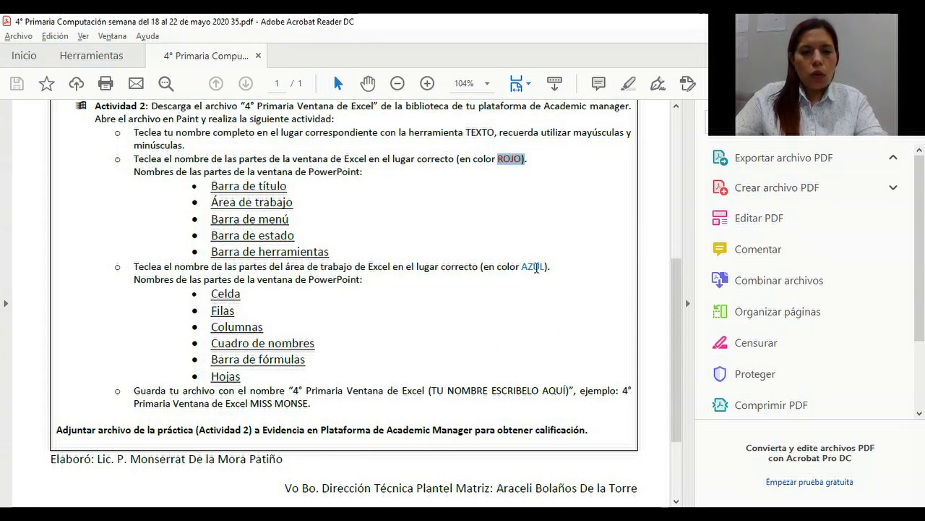
pyautogui.doubleClick(537, 267)
pyautogui.click(226, 294)
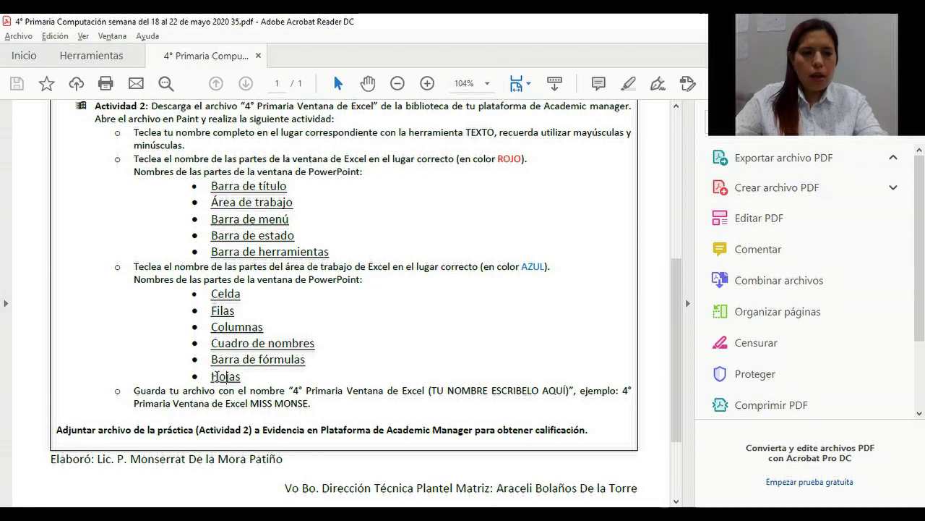
pyautogui.moveTo(212, 349); pyautogui.dragTo(297, 359)
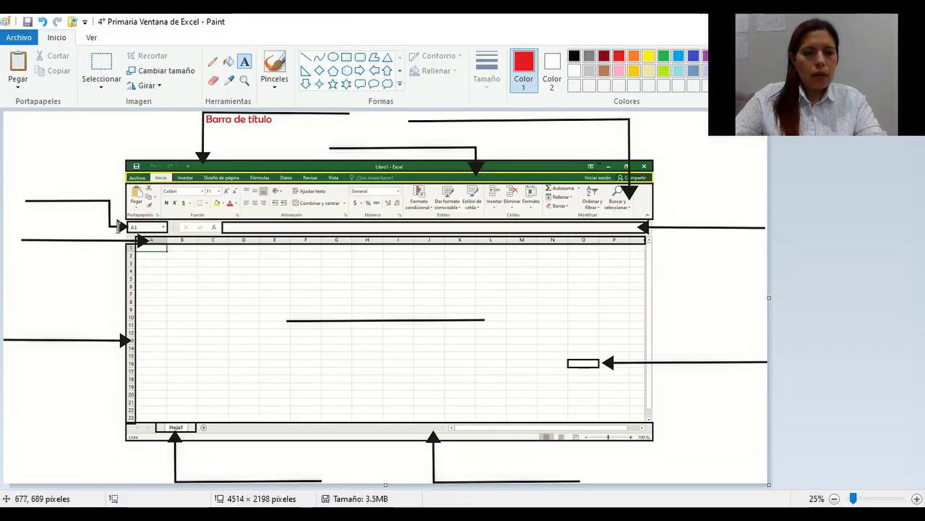
# Start a text label in Paint above the line whose arrow points to the name box
pyautogui.click(27, 191)
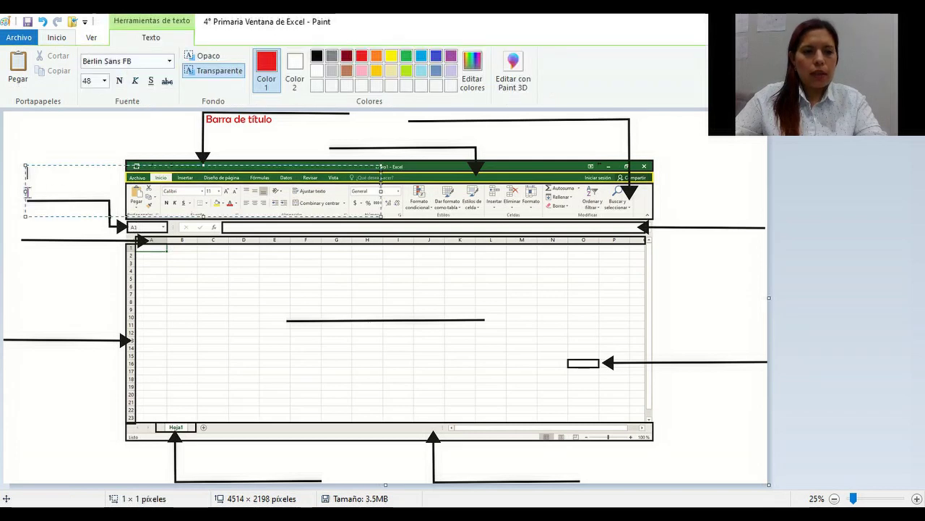